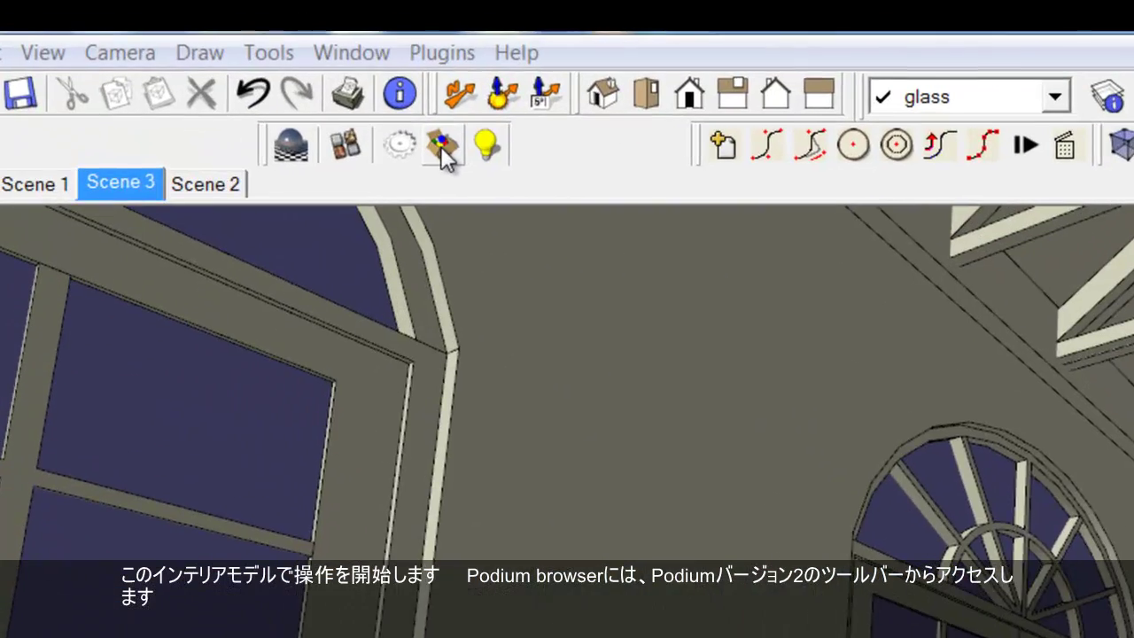
Open the SU Podium Browser V2 from the toolbar and move its window up and right.
click(228, 70)
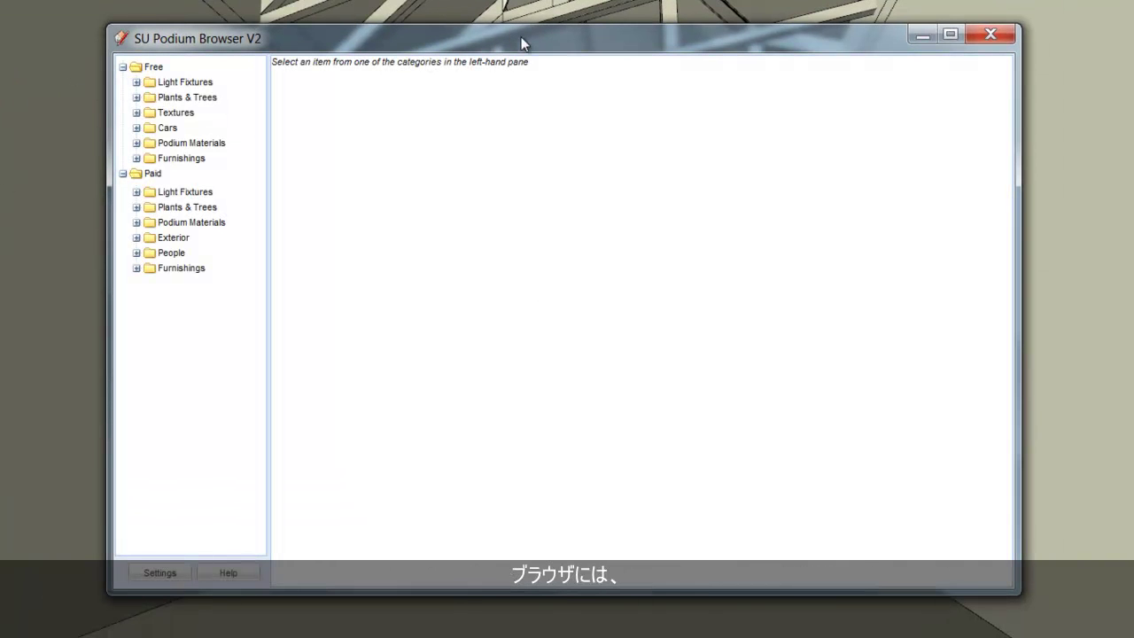
drag(521, 44, 612, 30)
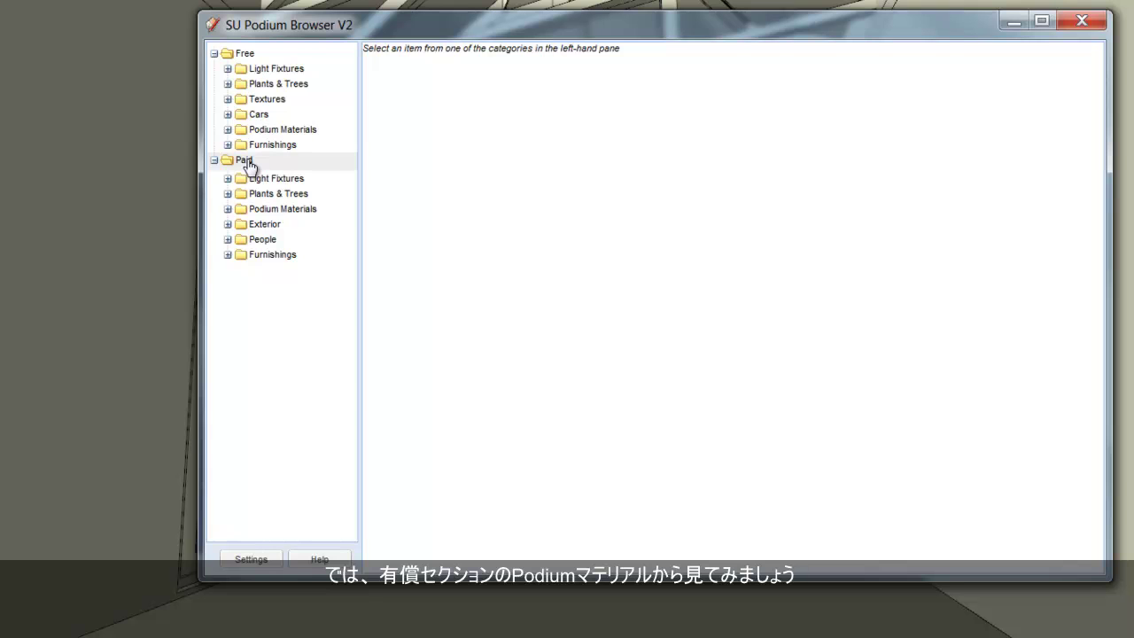
Expand Paid > Podium Materials and browse the carpet, glass, misc, stone, stucco and tiles categories.
click(228, 209)
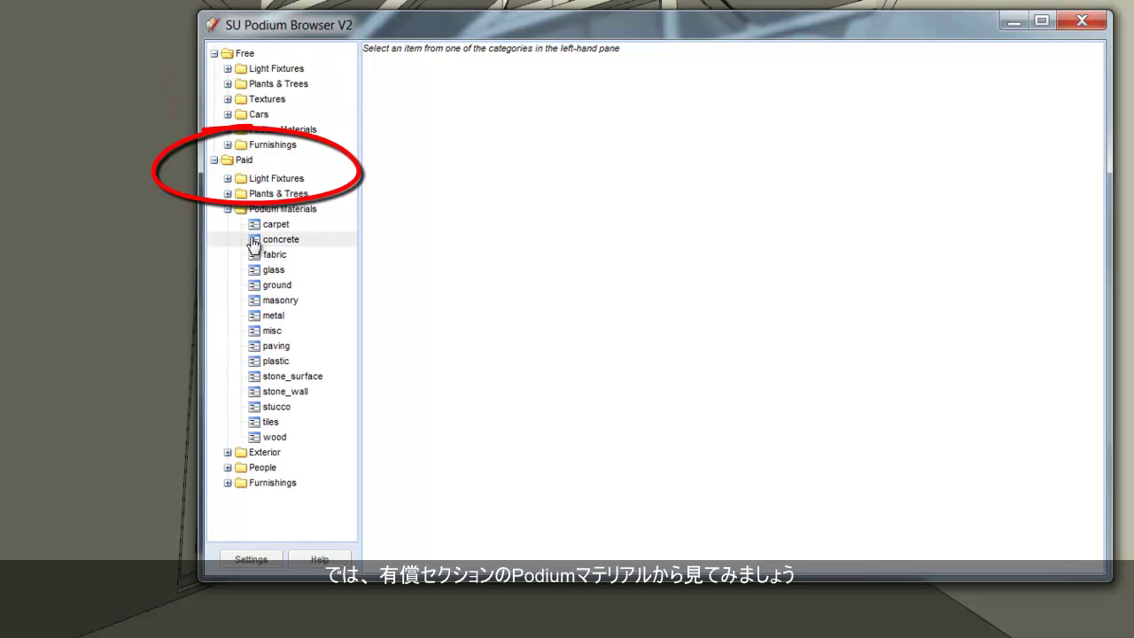
click(276, 225)
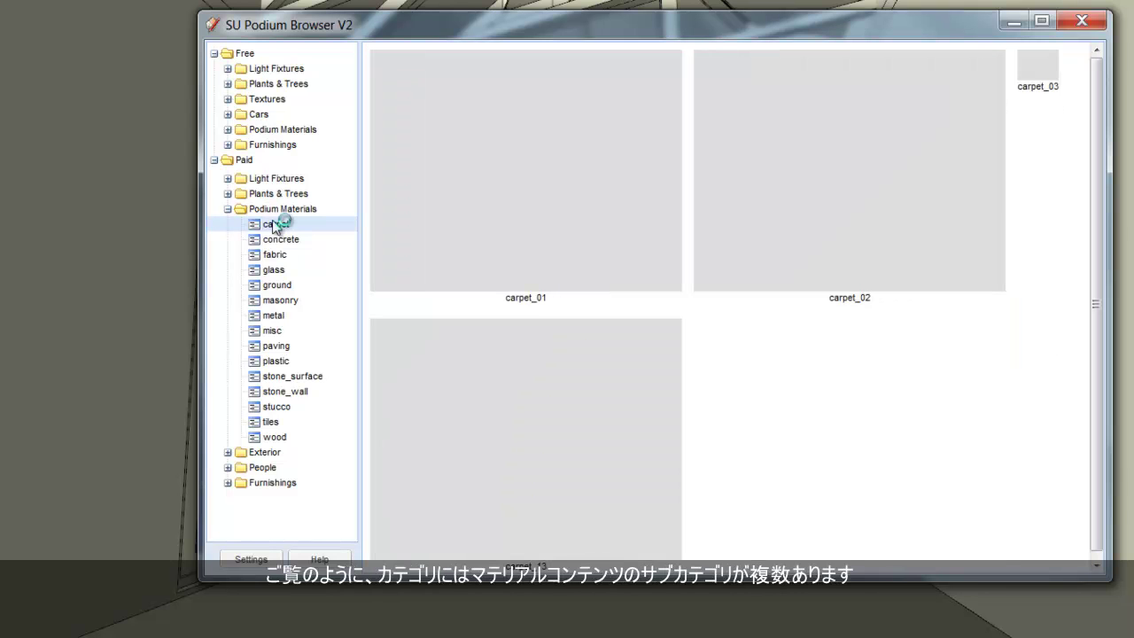
click(279, 271)
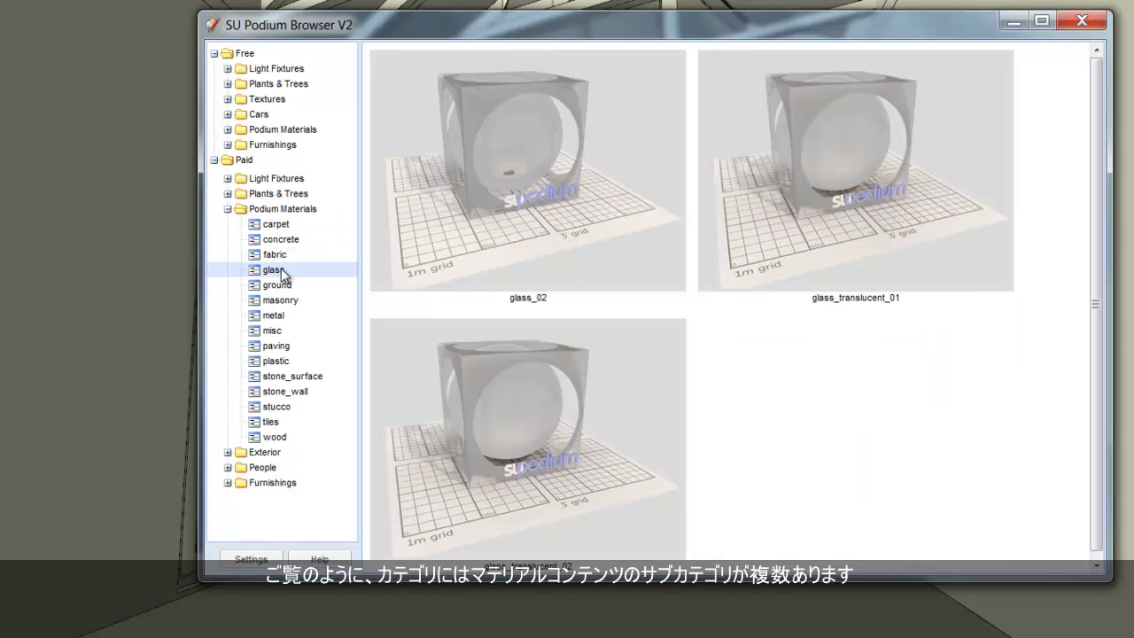
click(283, 332)
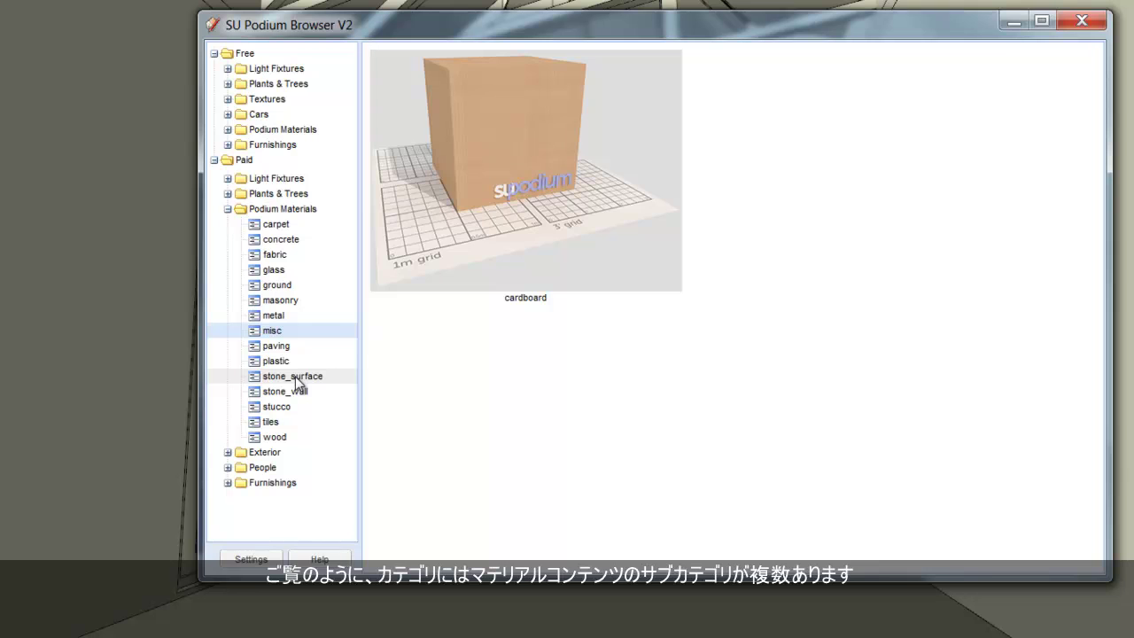
click(298, 378)
click(296, 391)
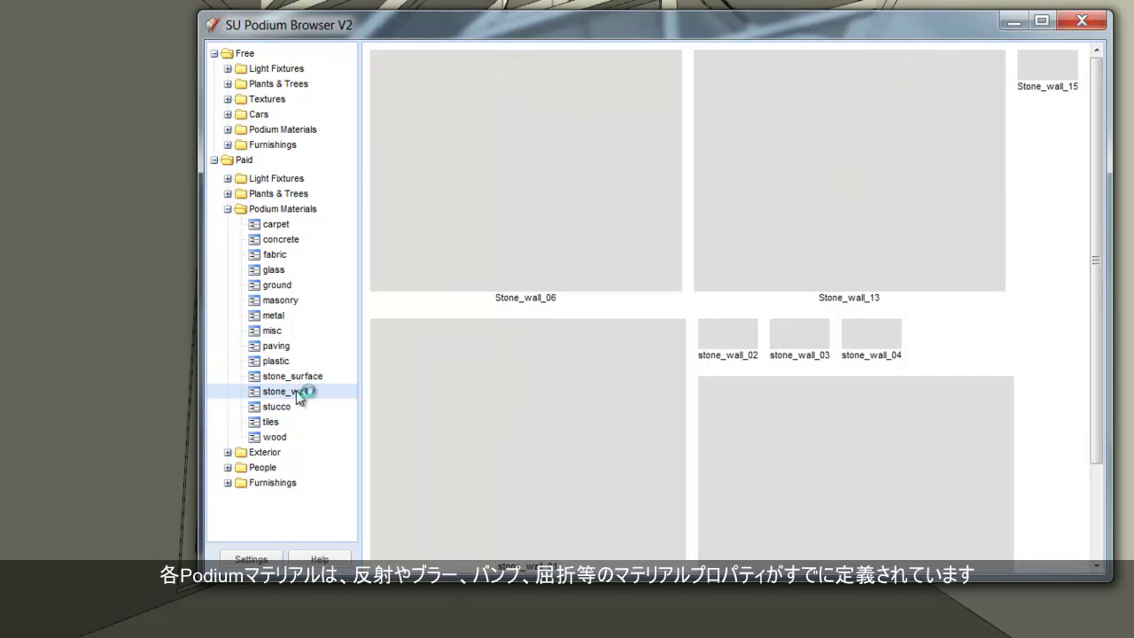
click(291, 406)
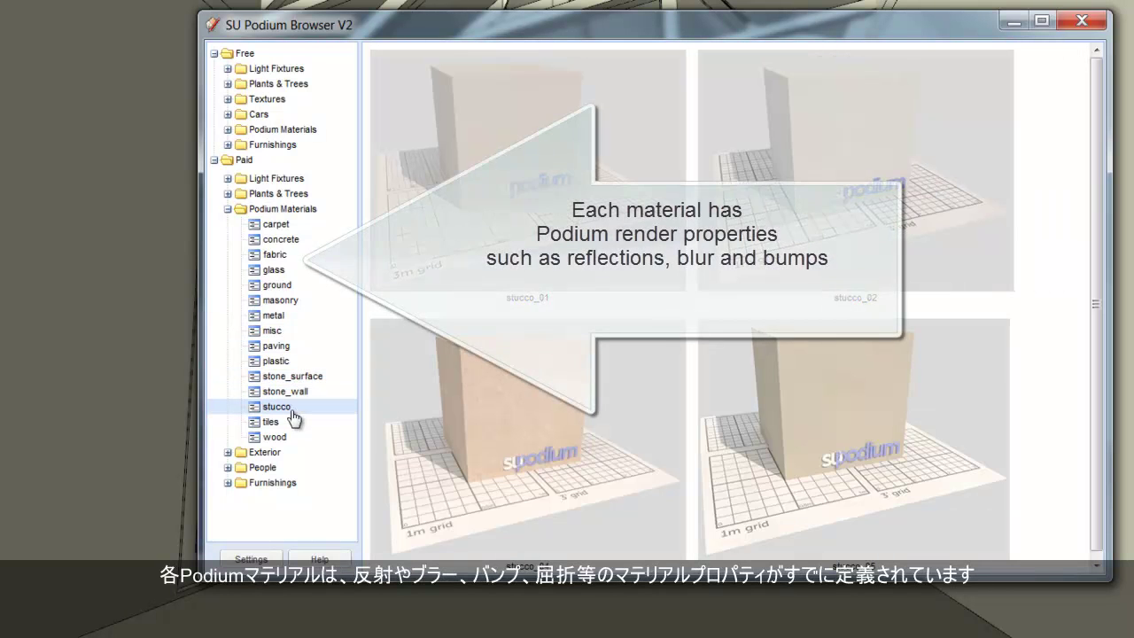
click(291, 423)
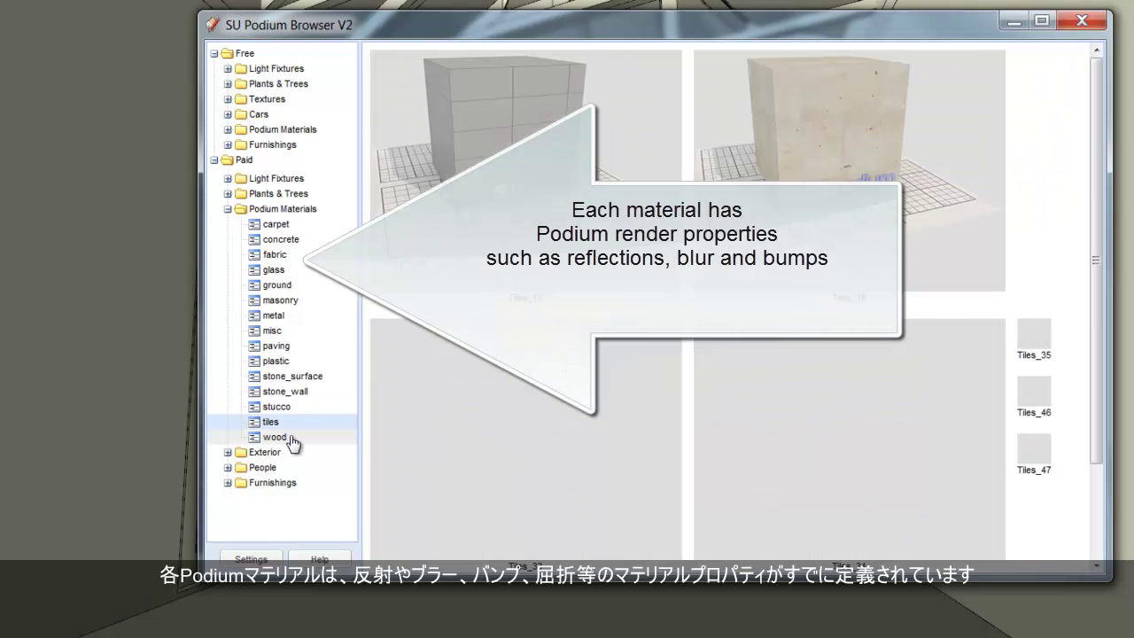
Show the wood materials and pick up the wood_acajou material cube.
click(289, 435)
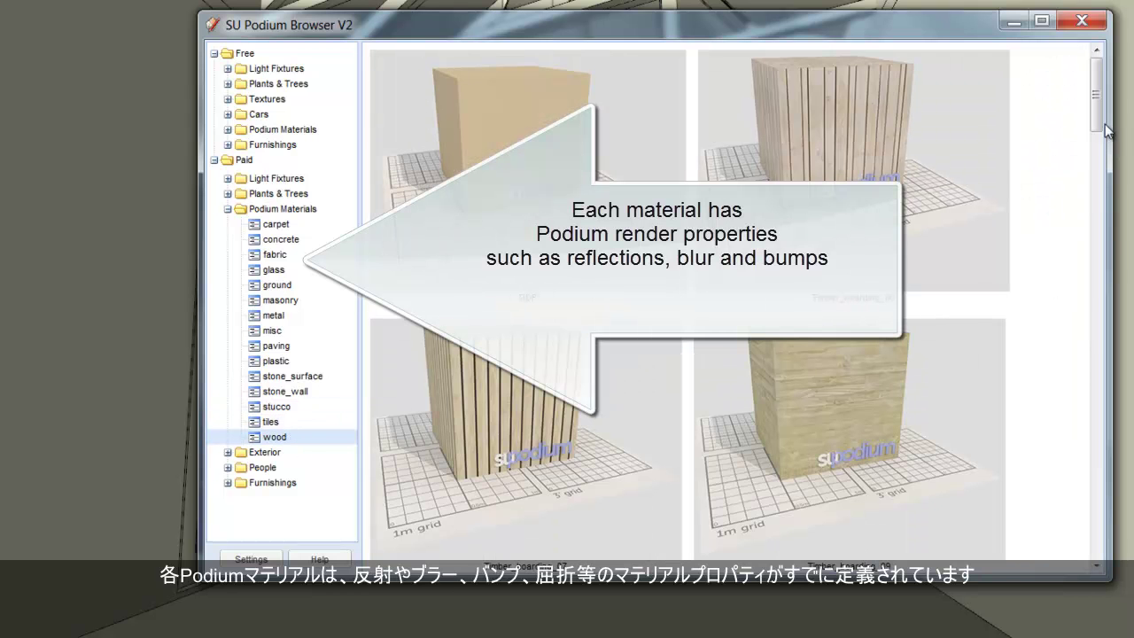
drag(1096, 124, 1012, 396)
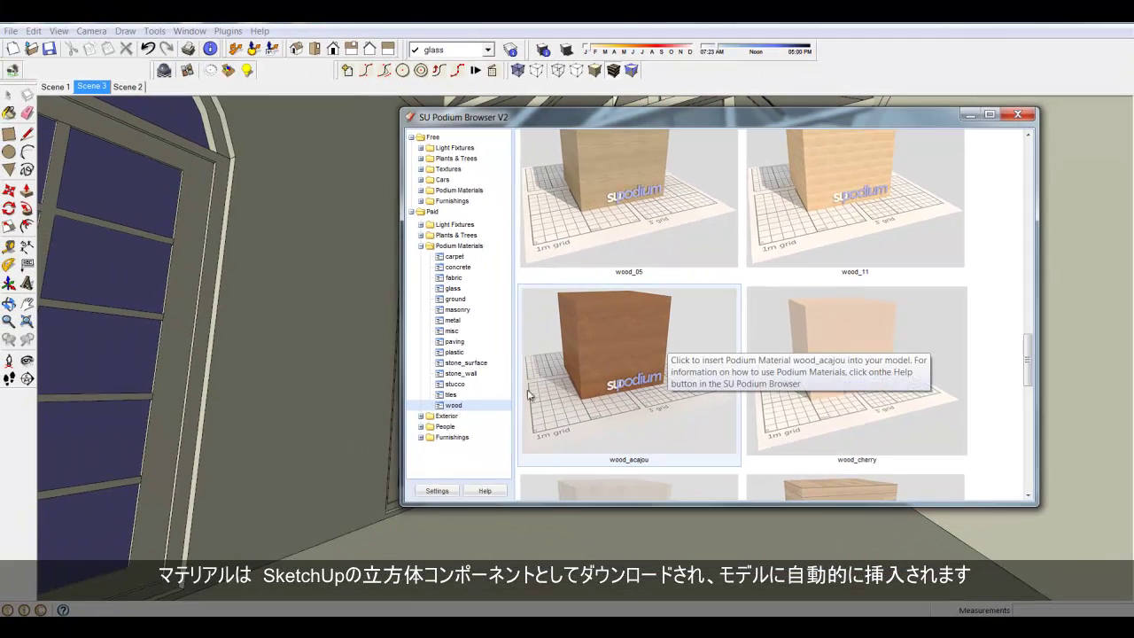
click(591, 347)
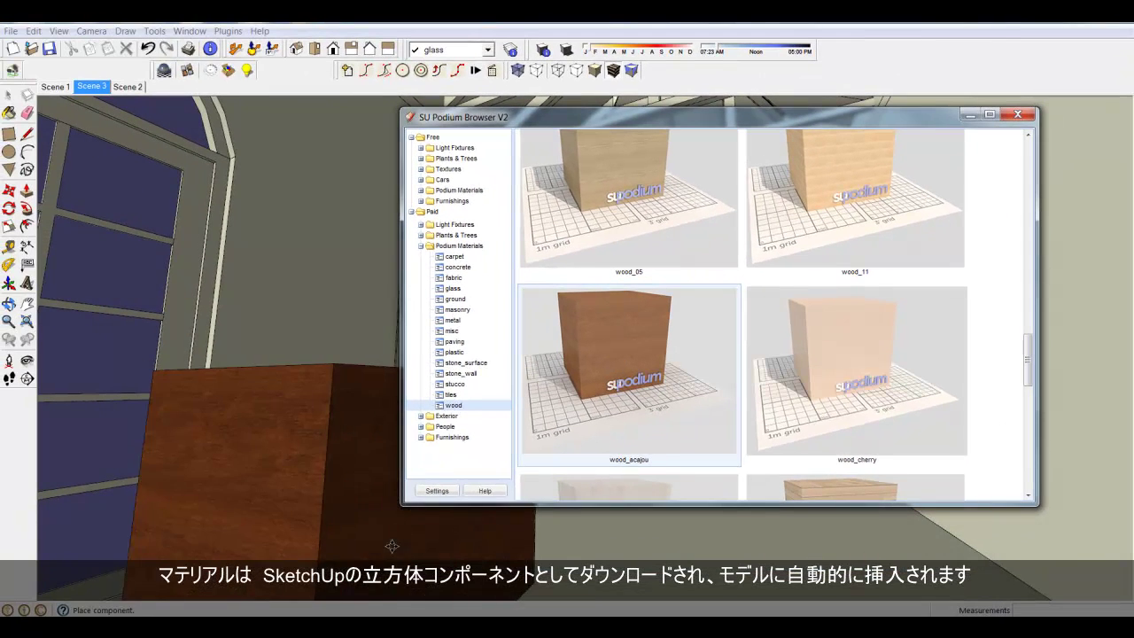
Place the wood_acajou cube in the room and scroll through the other wood material thumbnails.
click(455, 518)
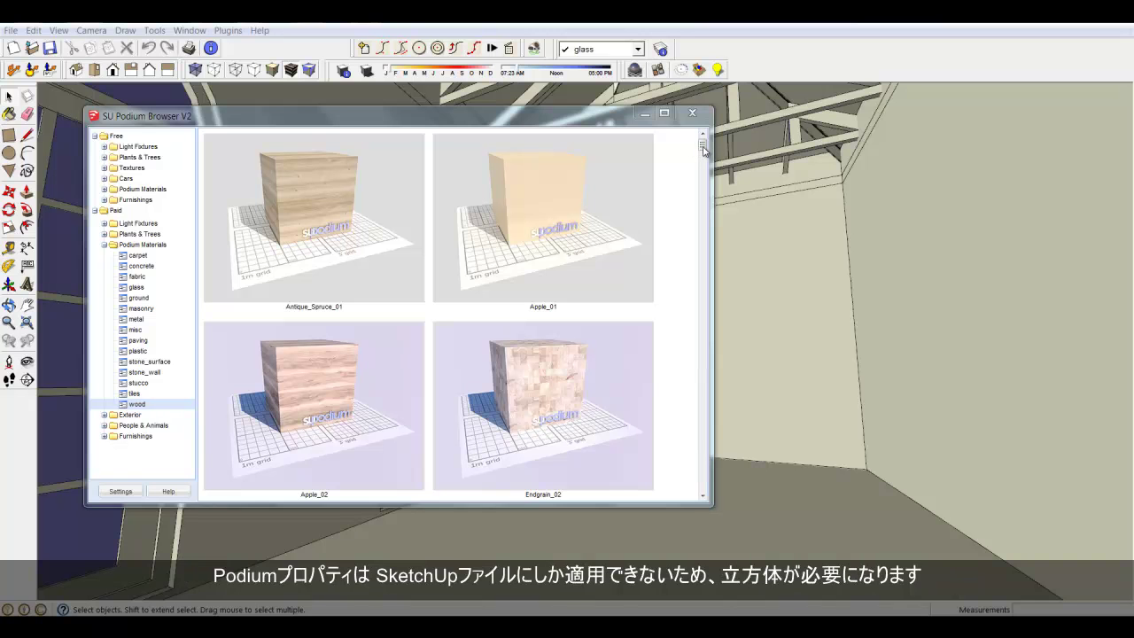
drag(705, 148, 677, 255)
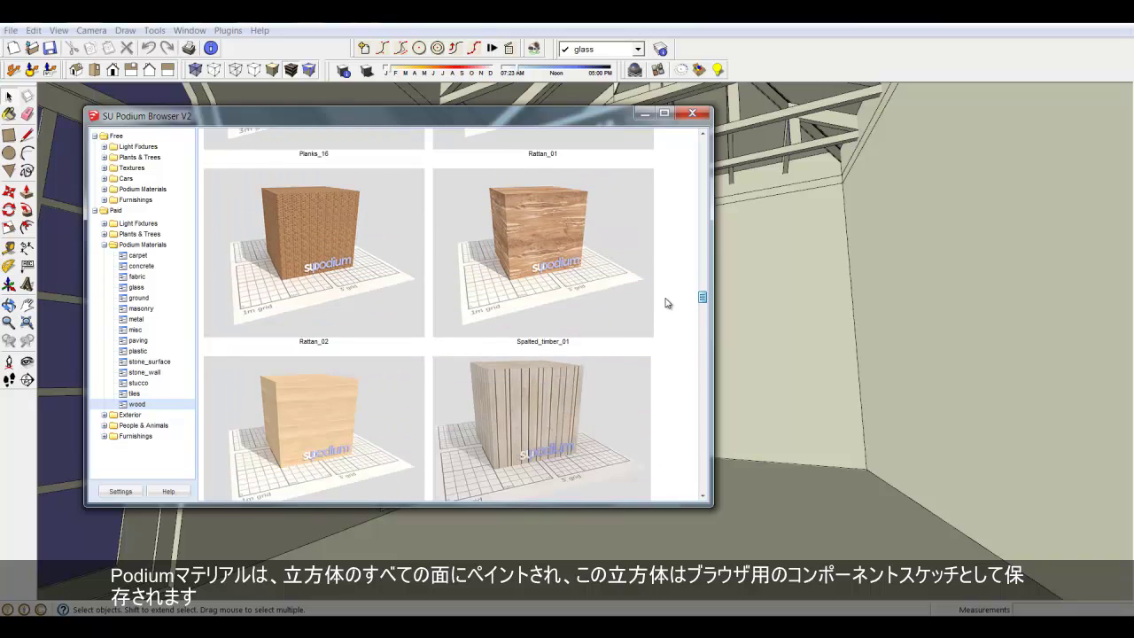
drag(667, 310, 667, 315)
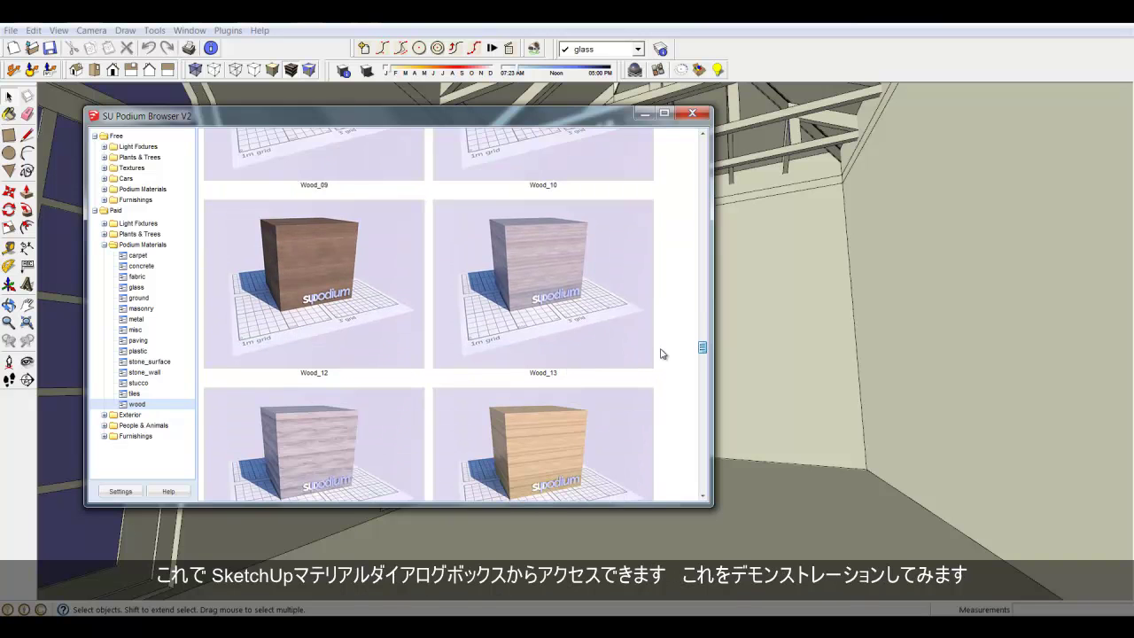
scroll(660, 355, down, 3)
drag(660, 360, 671, 468)
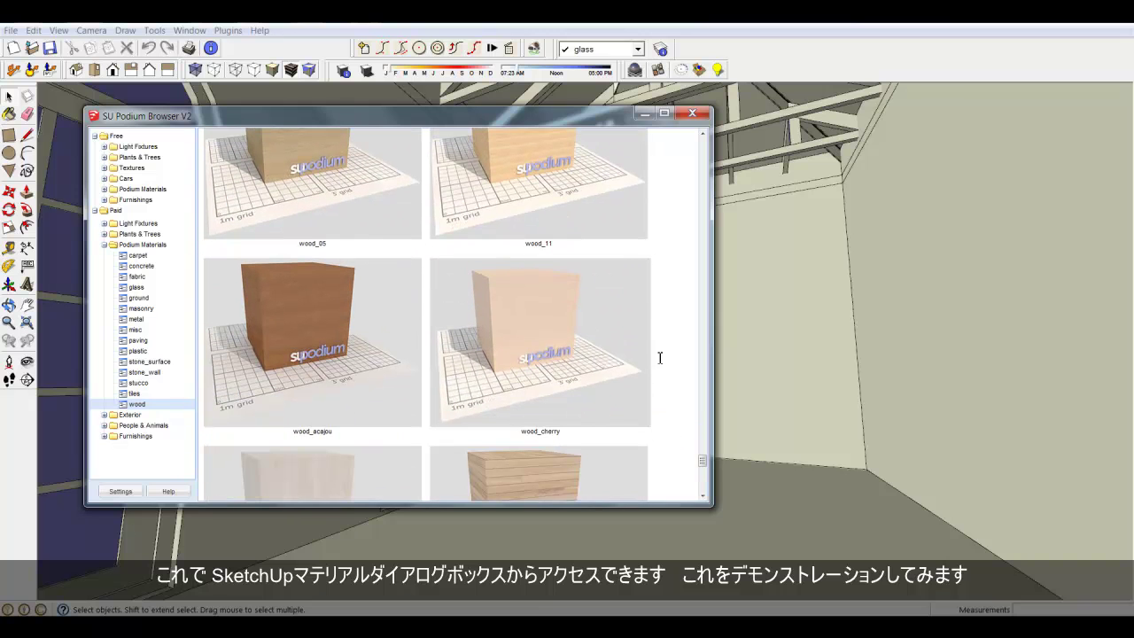
Show the Materials panel's In Model list and place a wood_acajou cube from the Podium browser.
click(199, 31)
click(200, 76)
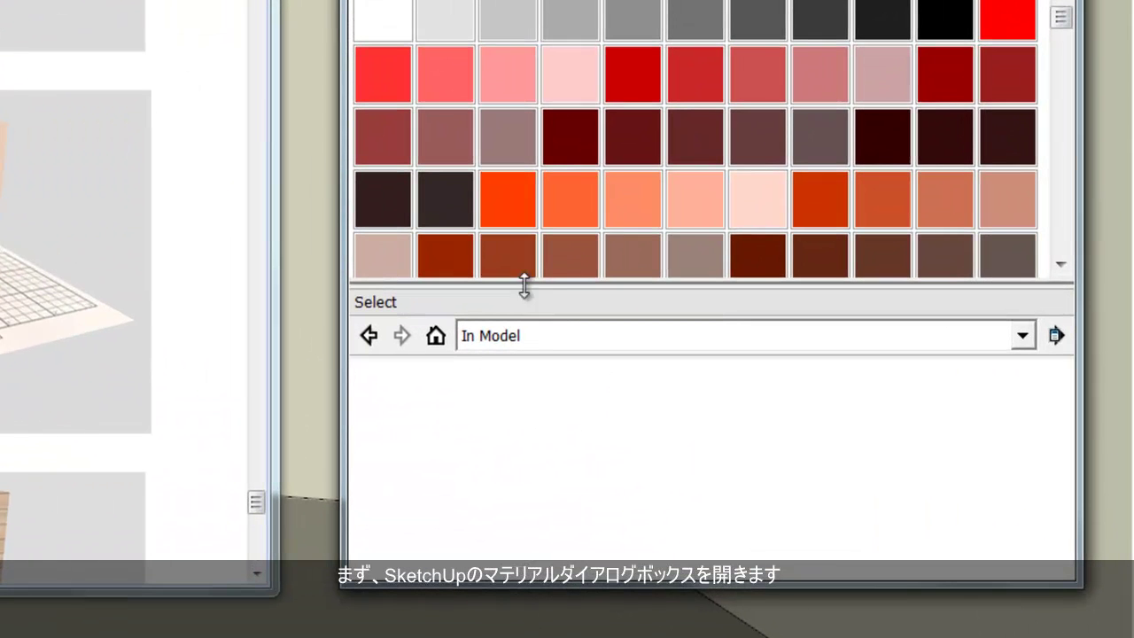
click(435, 337)
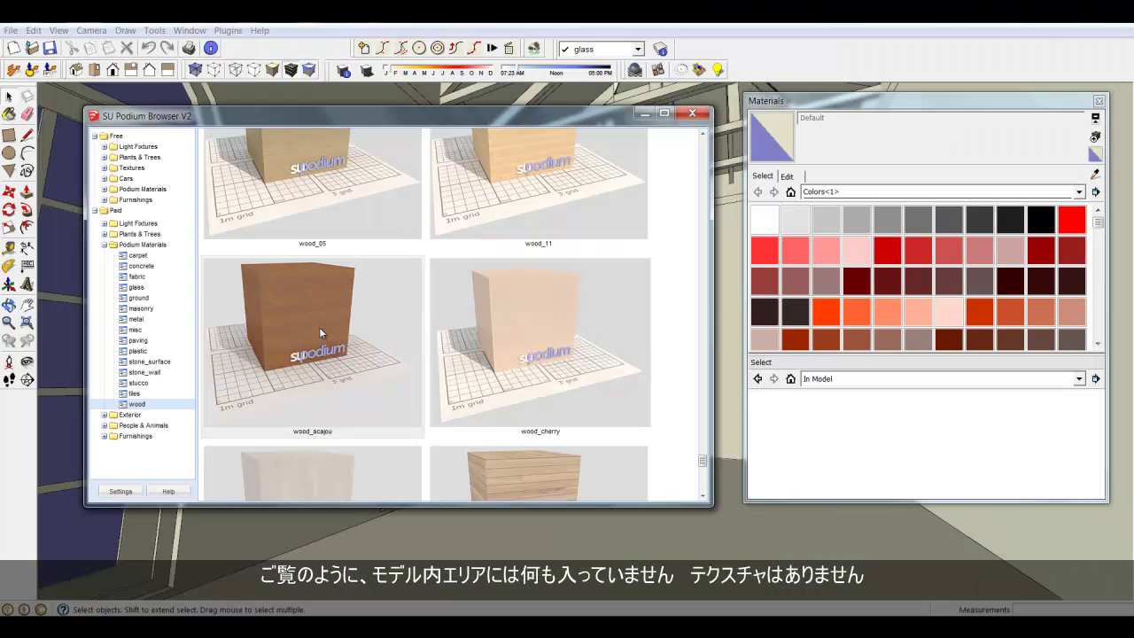
click(319, 327)
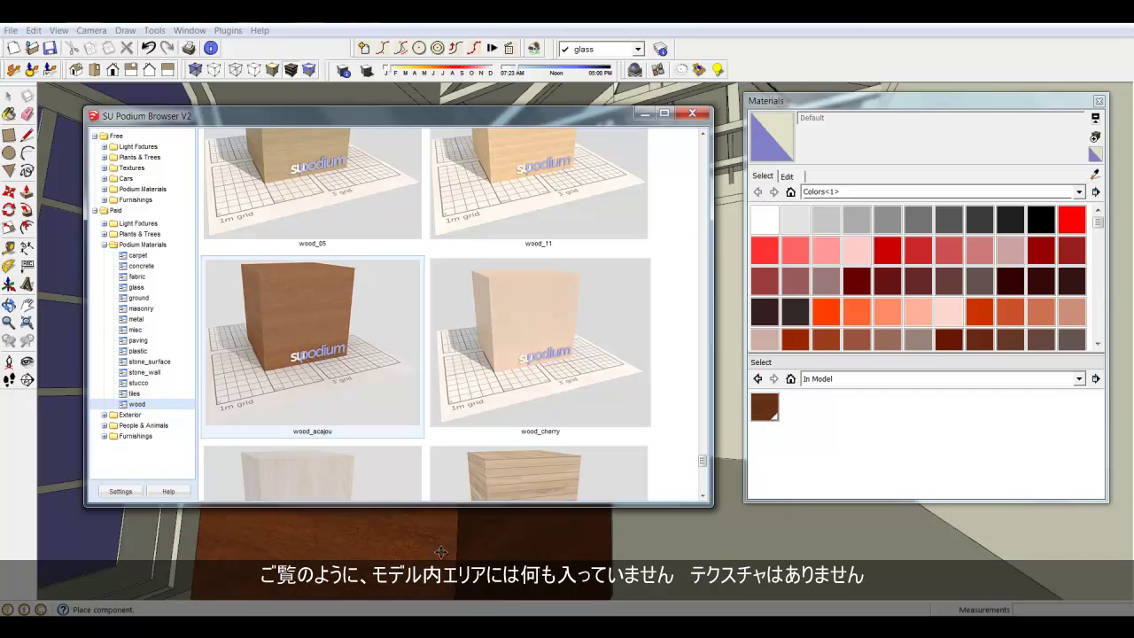
click(473, 535)
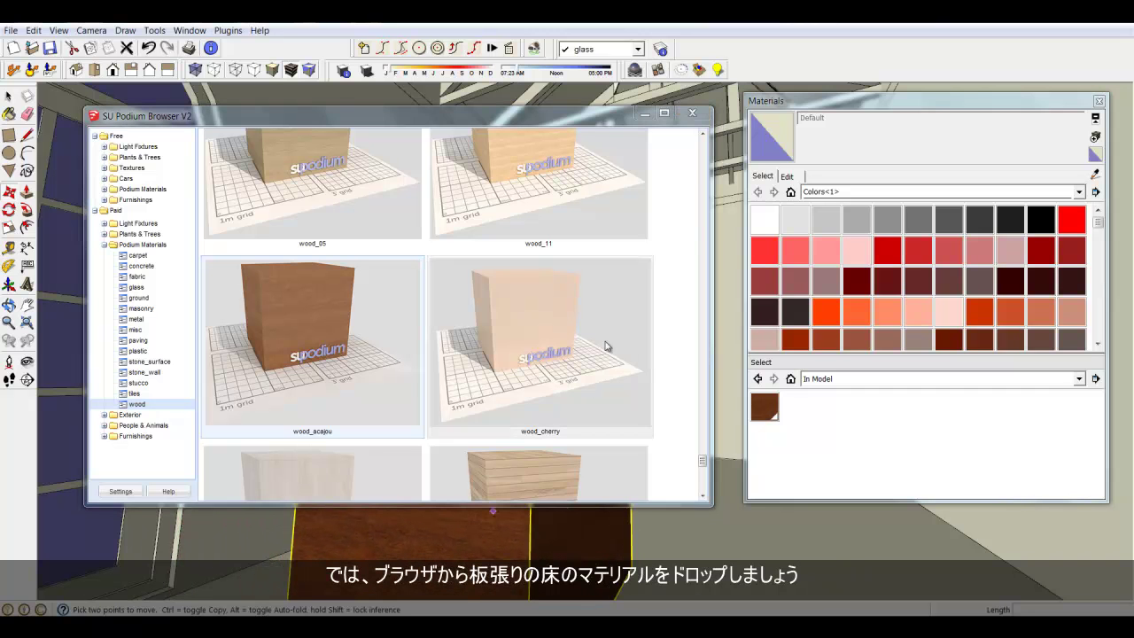
click(692, 114)
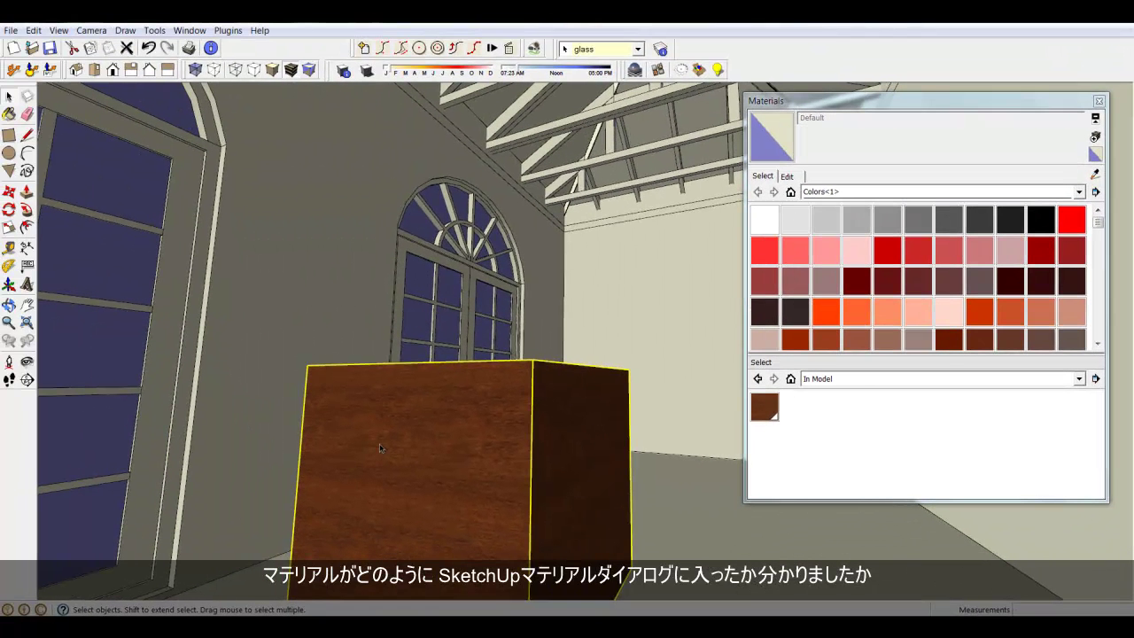
Delete the acajou cube and paint the floor with the acajou material.
key(Delete)
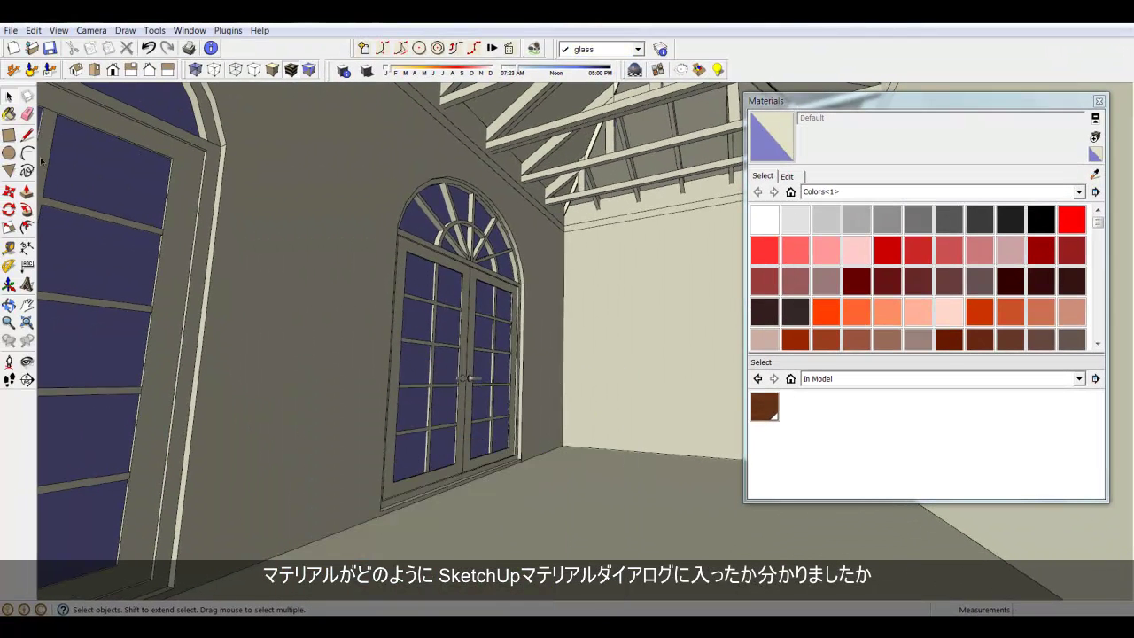
click(765, 406)
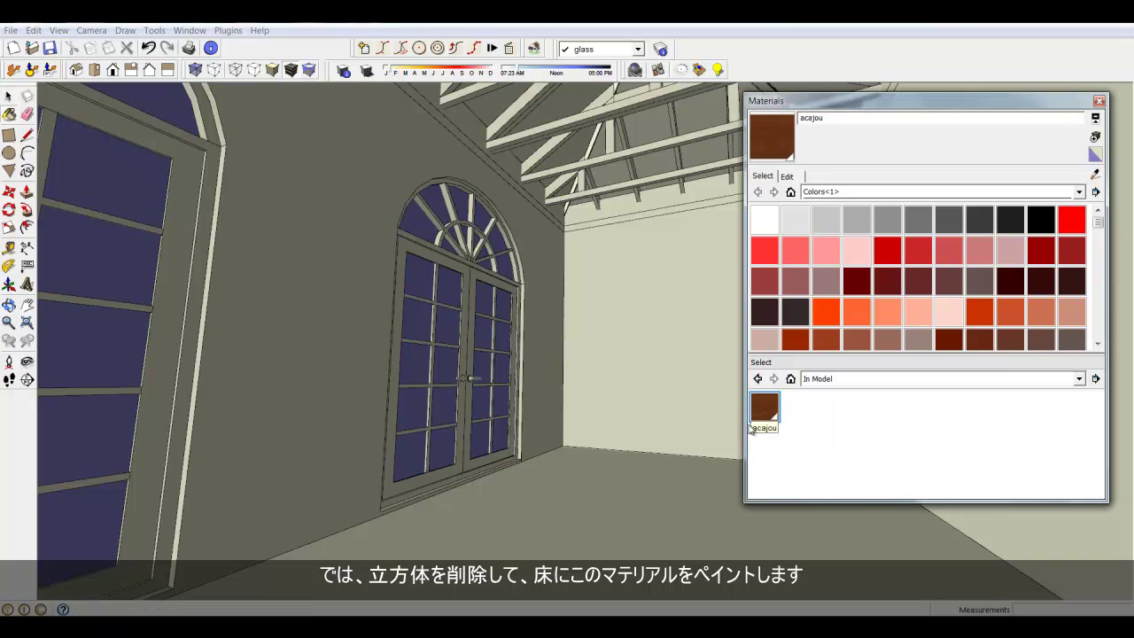
click(593, 518)
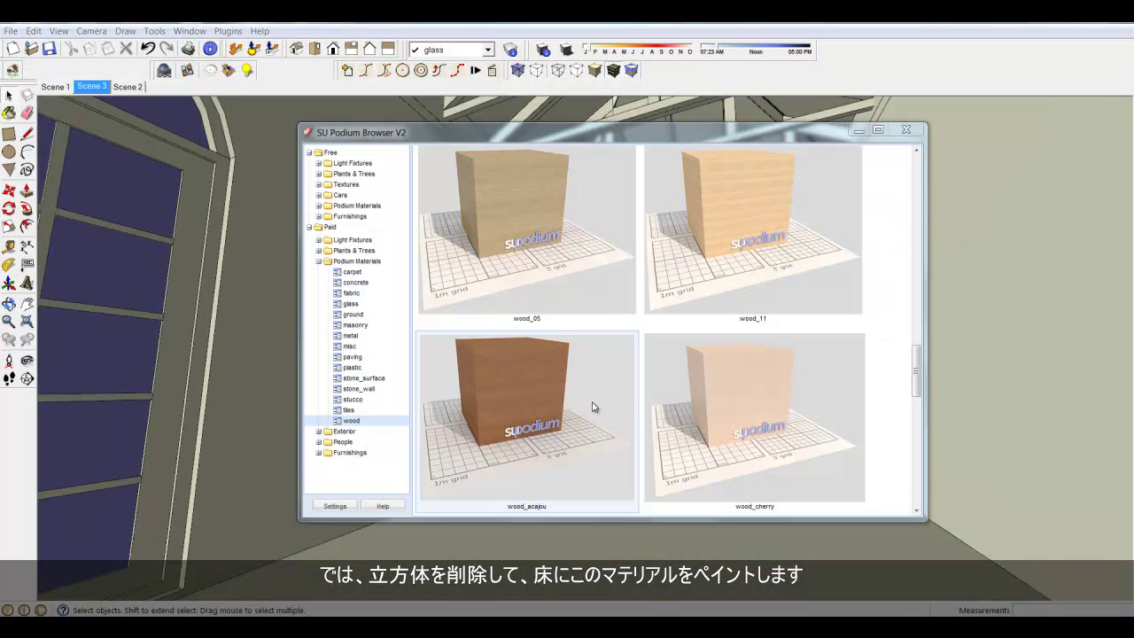
Move the browser to the upper right and place the wood_acajou and wood_11 cubes in the room.
click(547, 400)
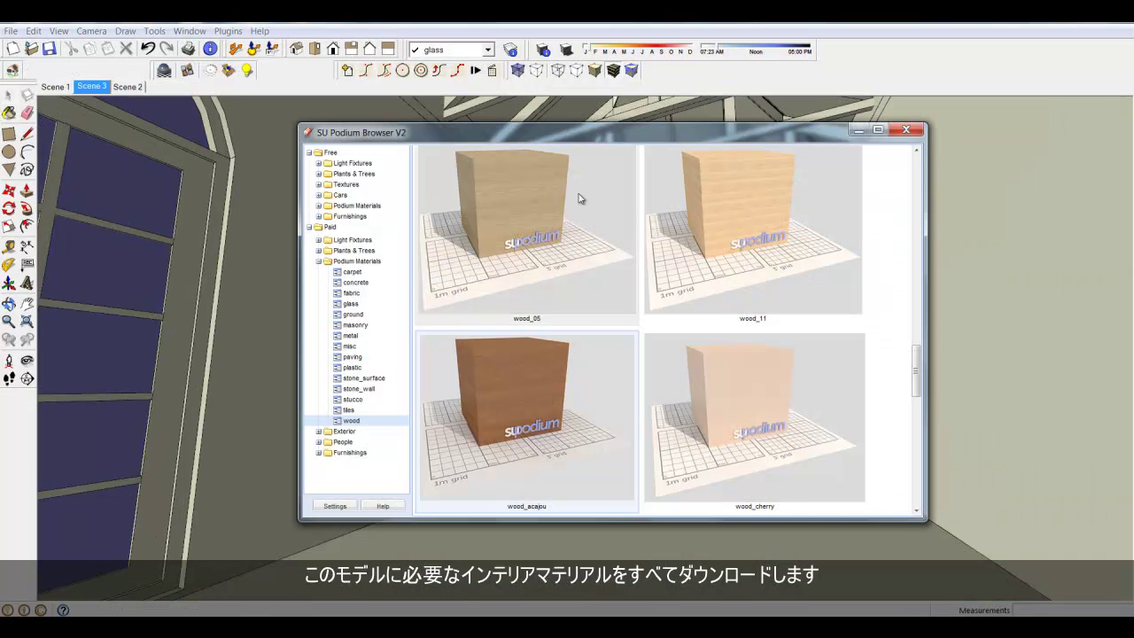
drag(618, 137, 828, 100)
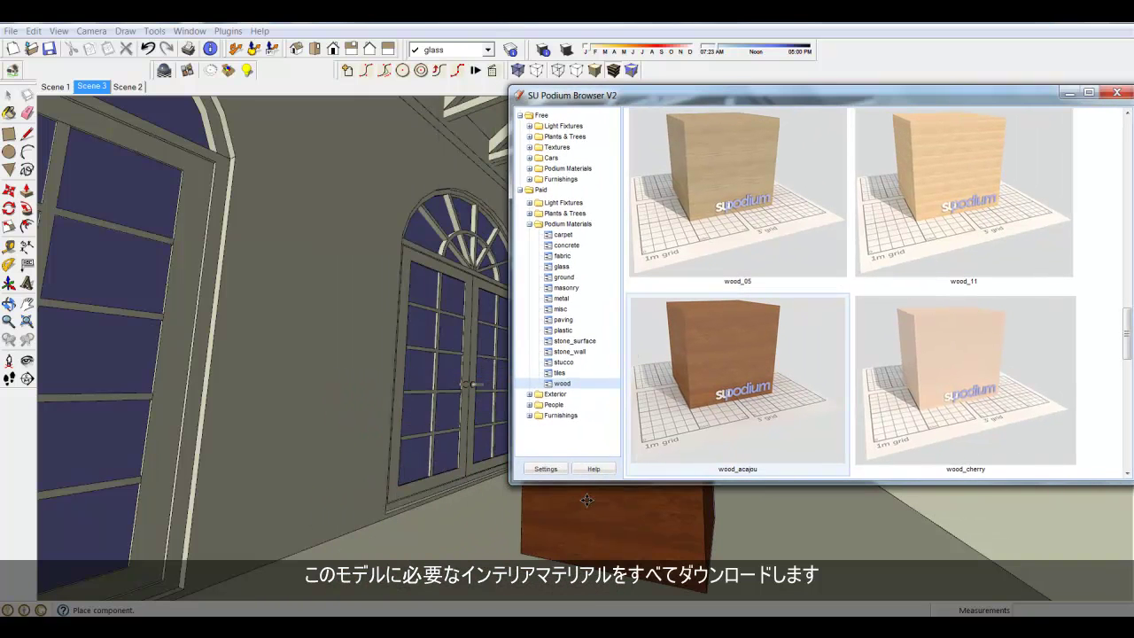
click(649, 490)
click(964, 218)
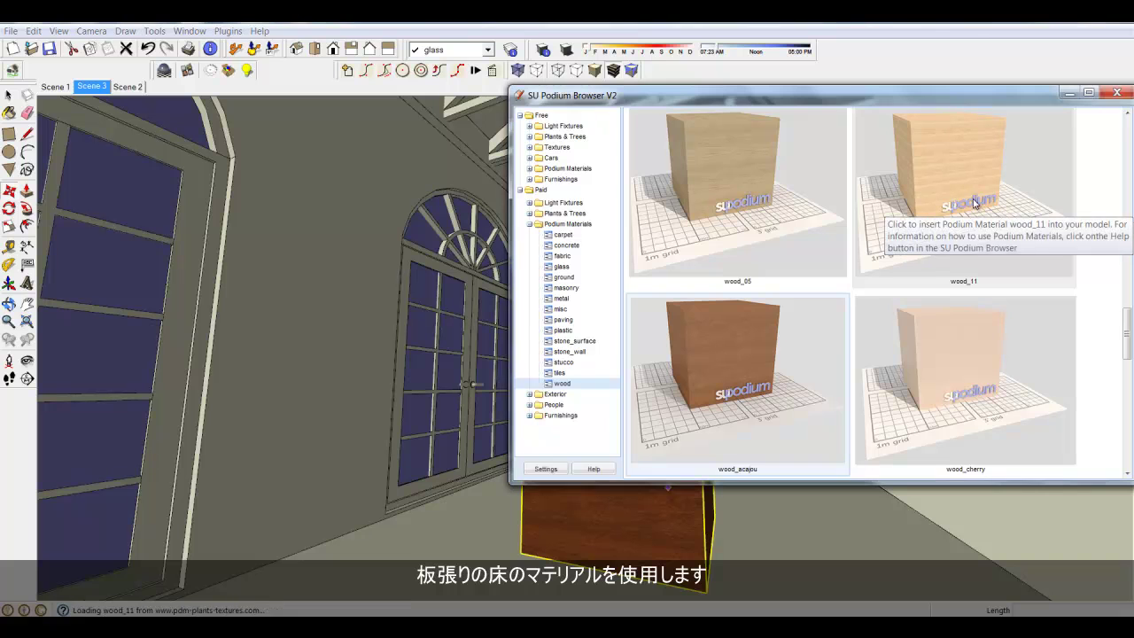
click(933, 226)
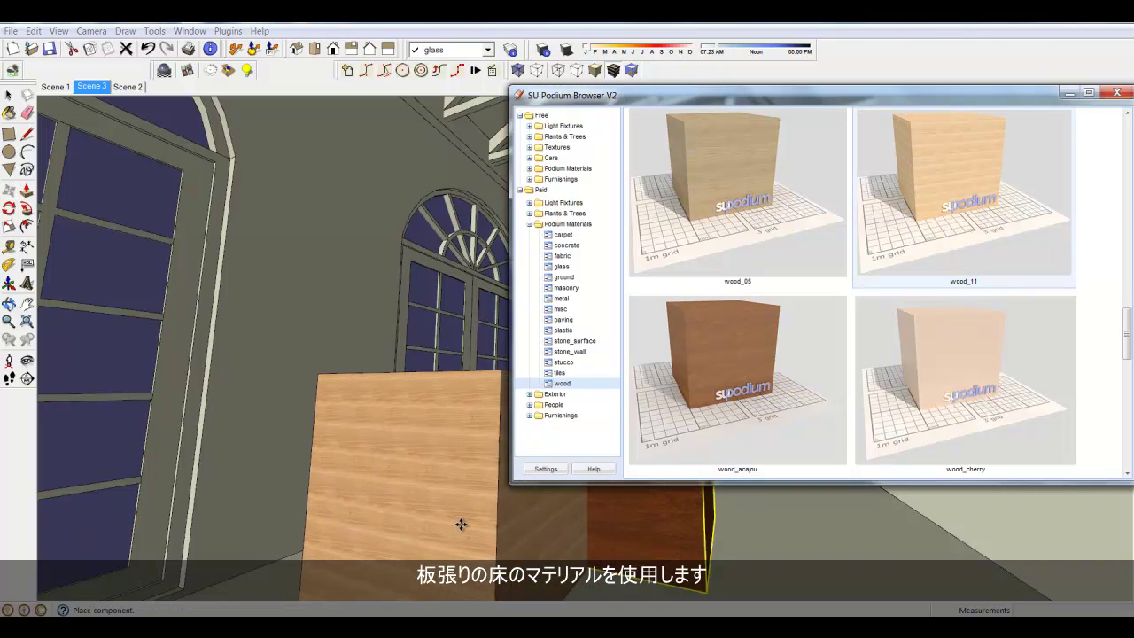
click(459, 525)
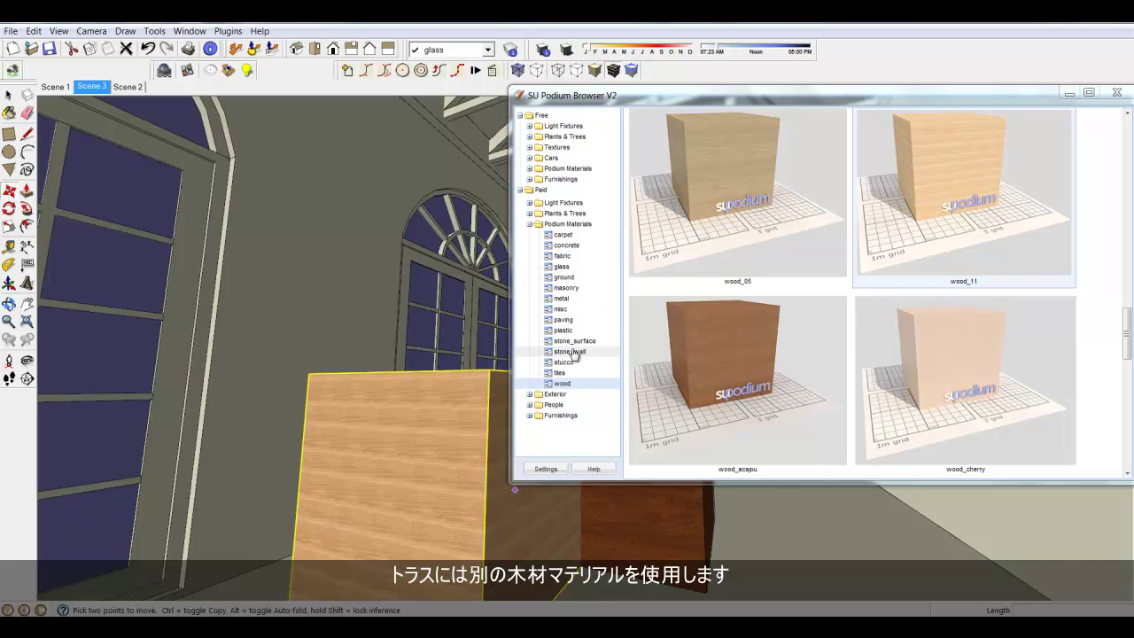
Place the stucco_01 and glass_02 material cubes in the room.
click(583, 363)
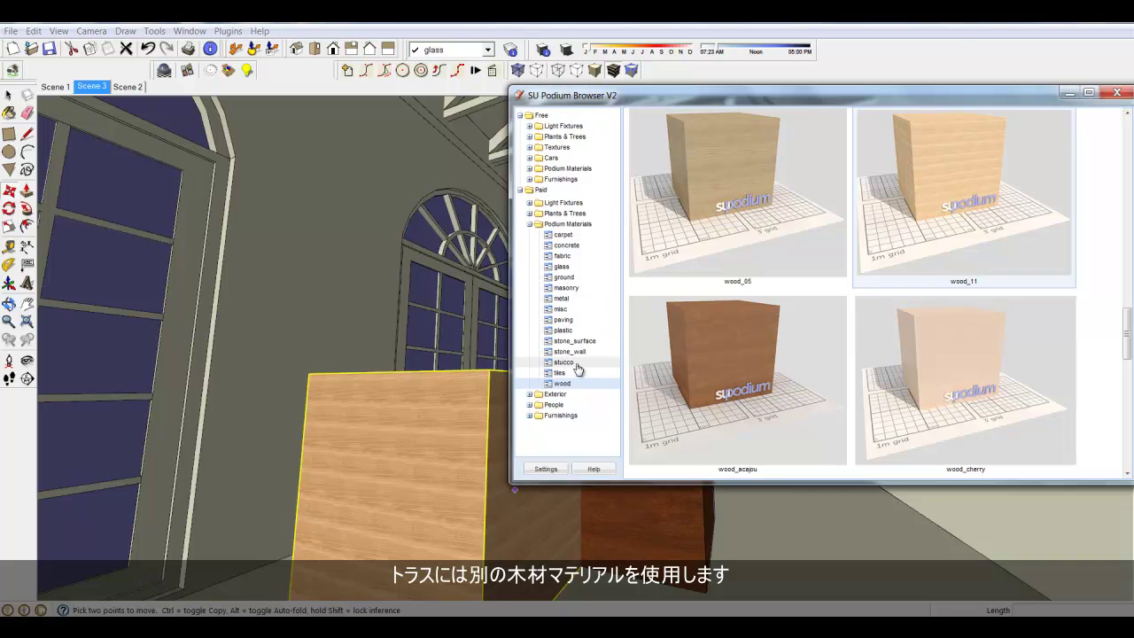
click(782, 227)
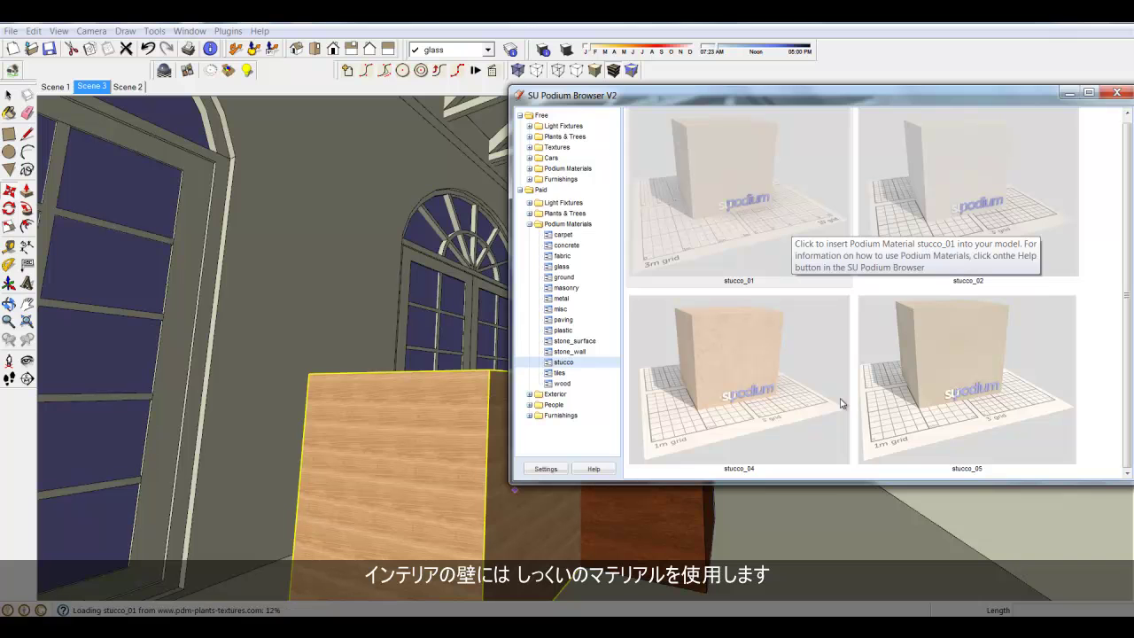
click(842, 524)
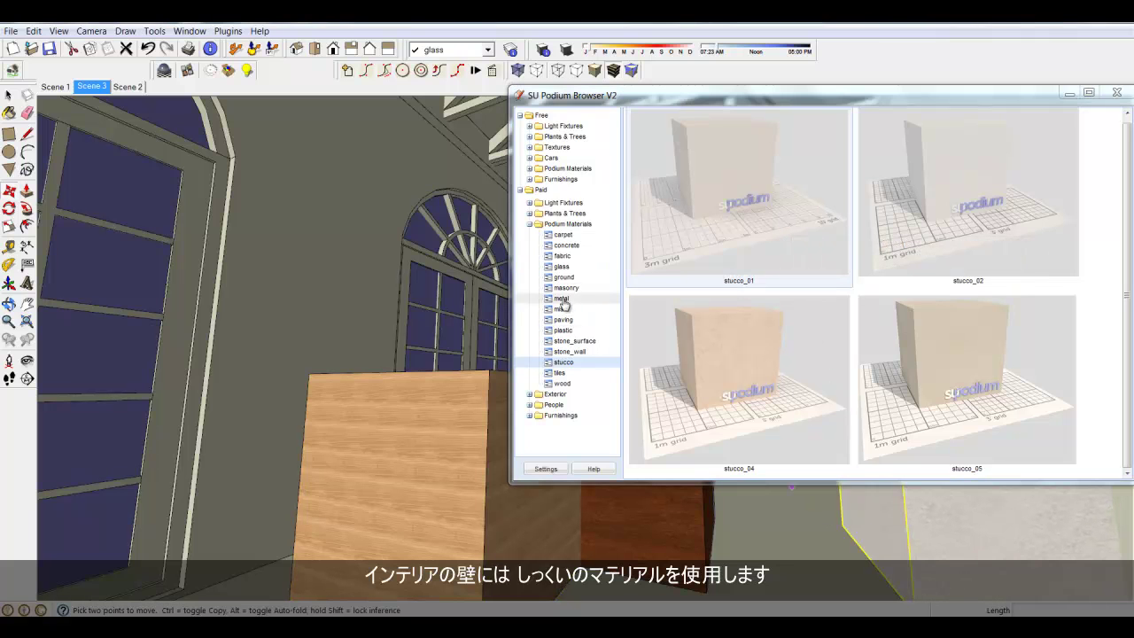
click(564, 267)
click(752, 210)
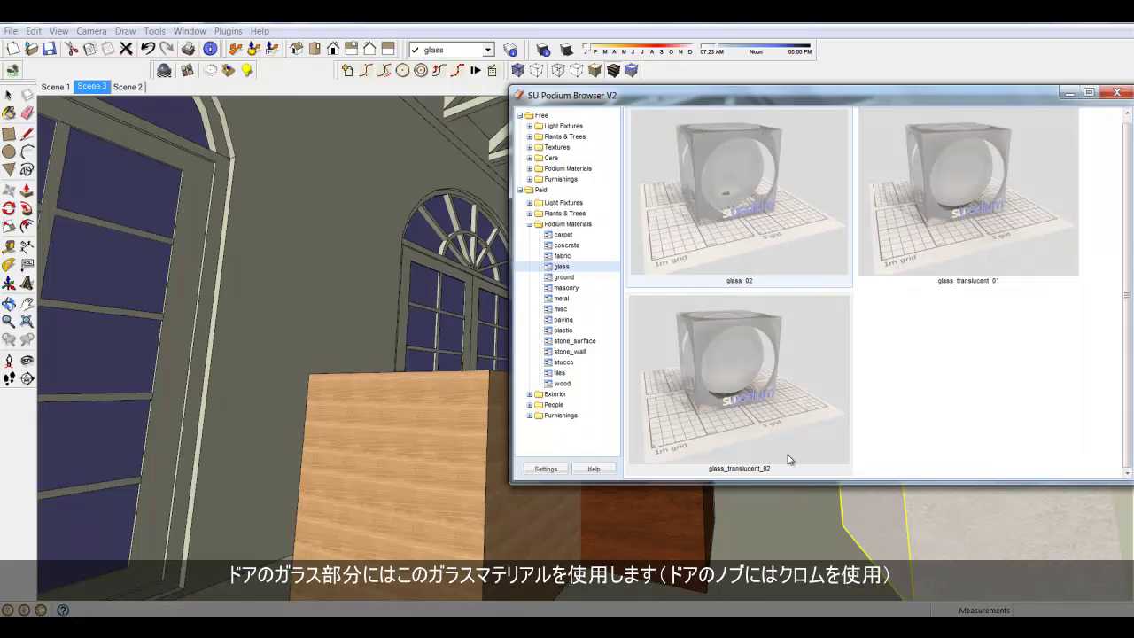
click(744, 509)
Close the Podium browser and delete the light wood, acajou, glass and stucco cubes.
click(1115, 96)
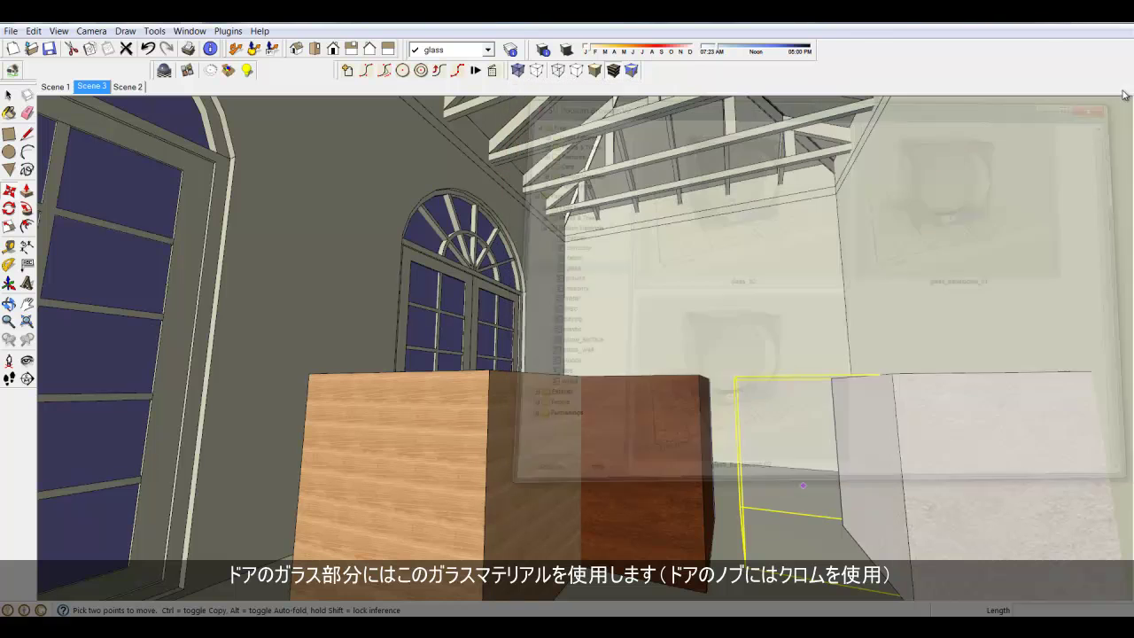
click(10, 94)
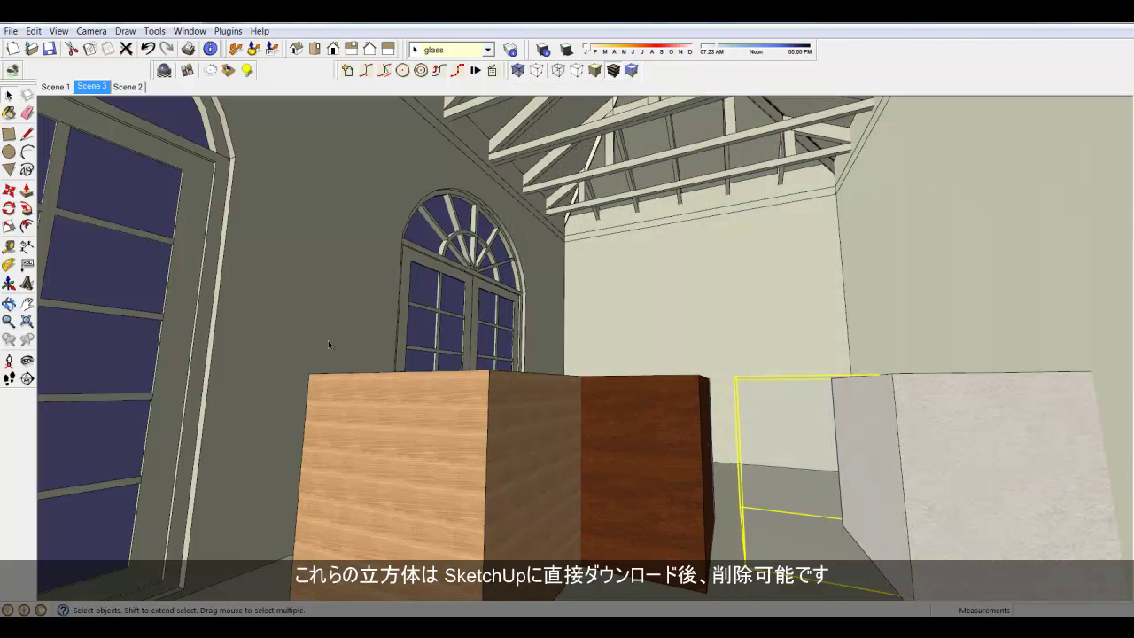
click(379, 405)
key(Delete)
click(607, 433)
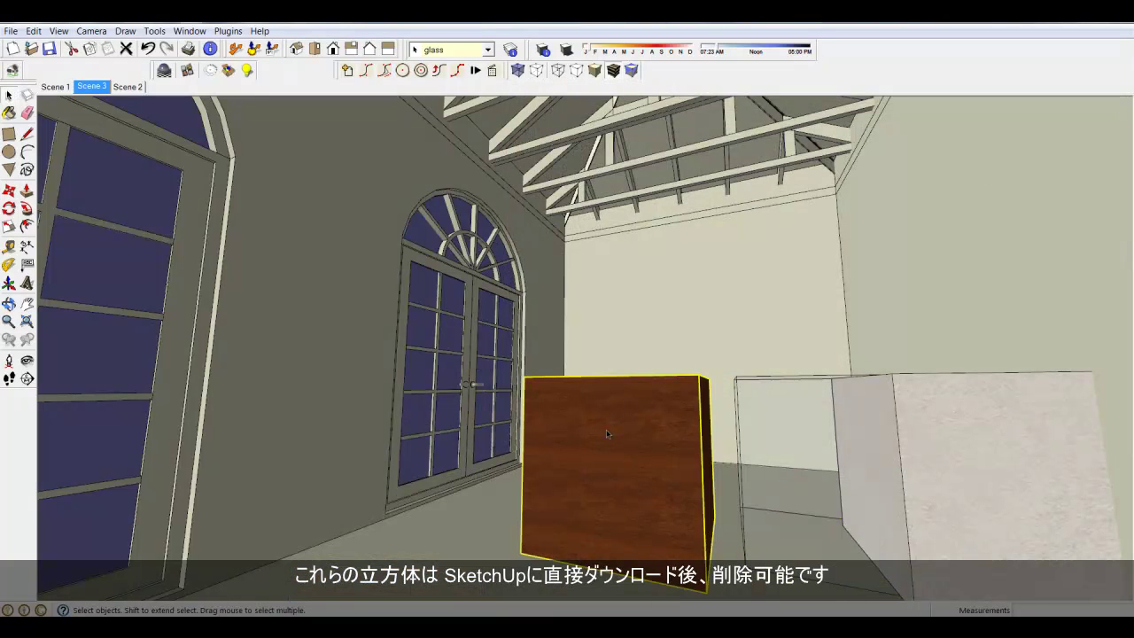
key(Delete)
click(808, 460)
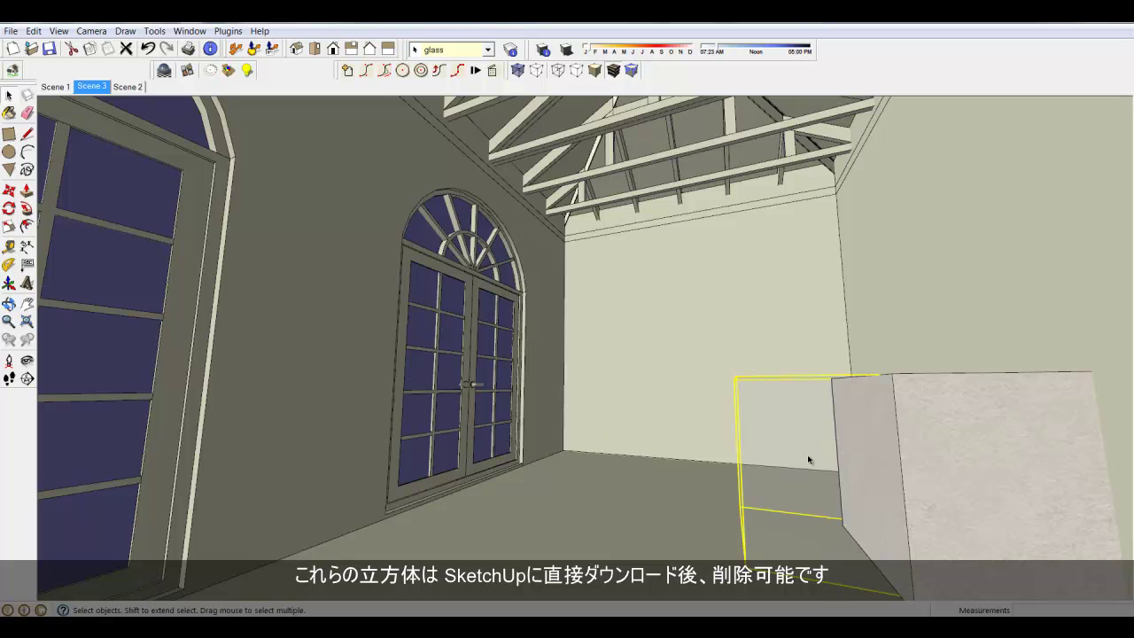
key(Delete)
click(939, 451)
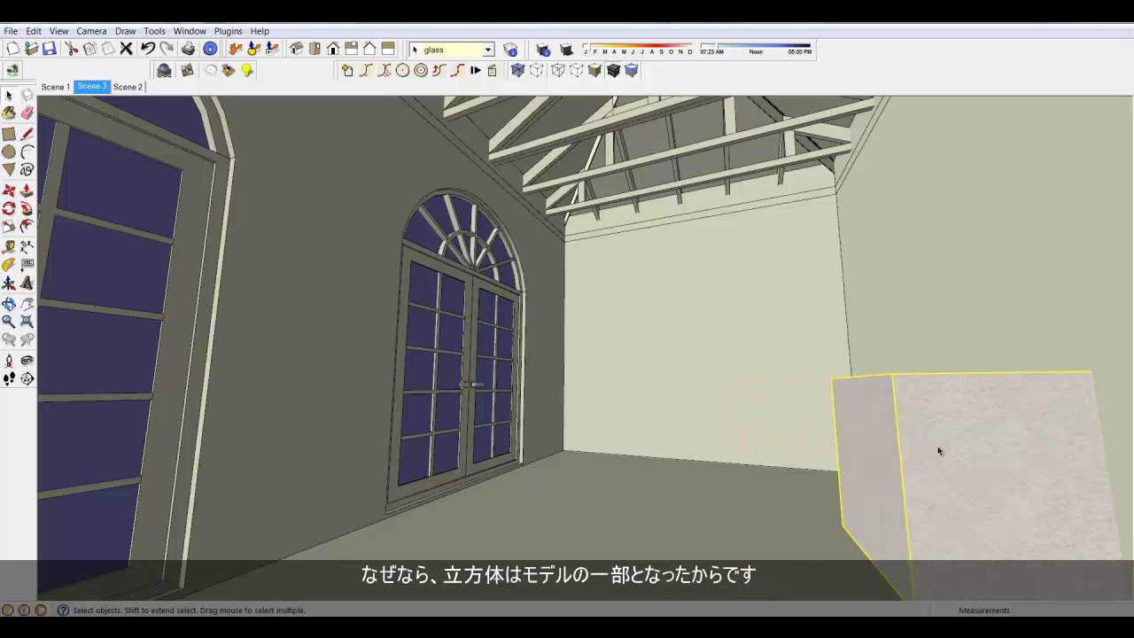
key(Delete)
Paint the floor with the acajou material from the Materials panel's In Model list.
click(190, 31)
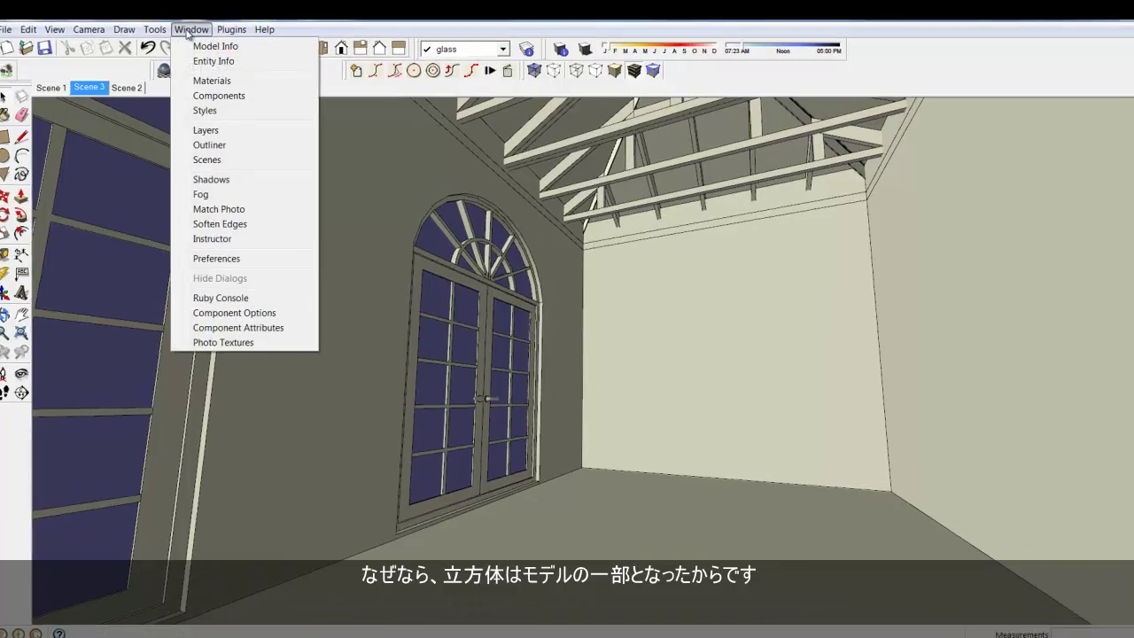
click(213, 73)
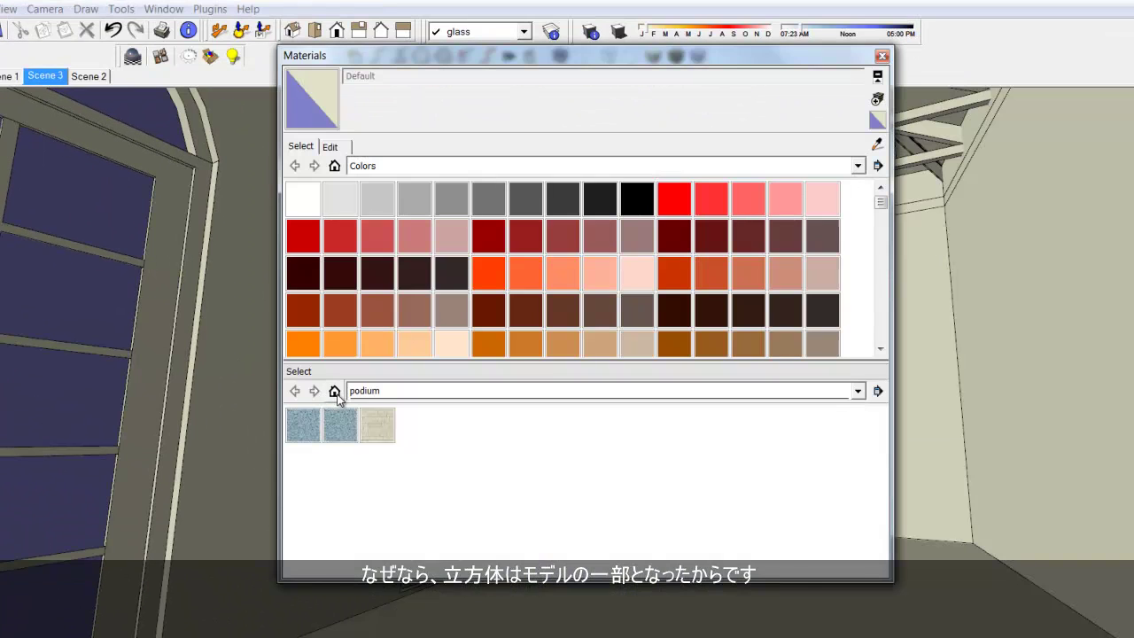
click(334, 392)
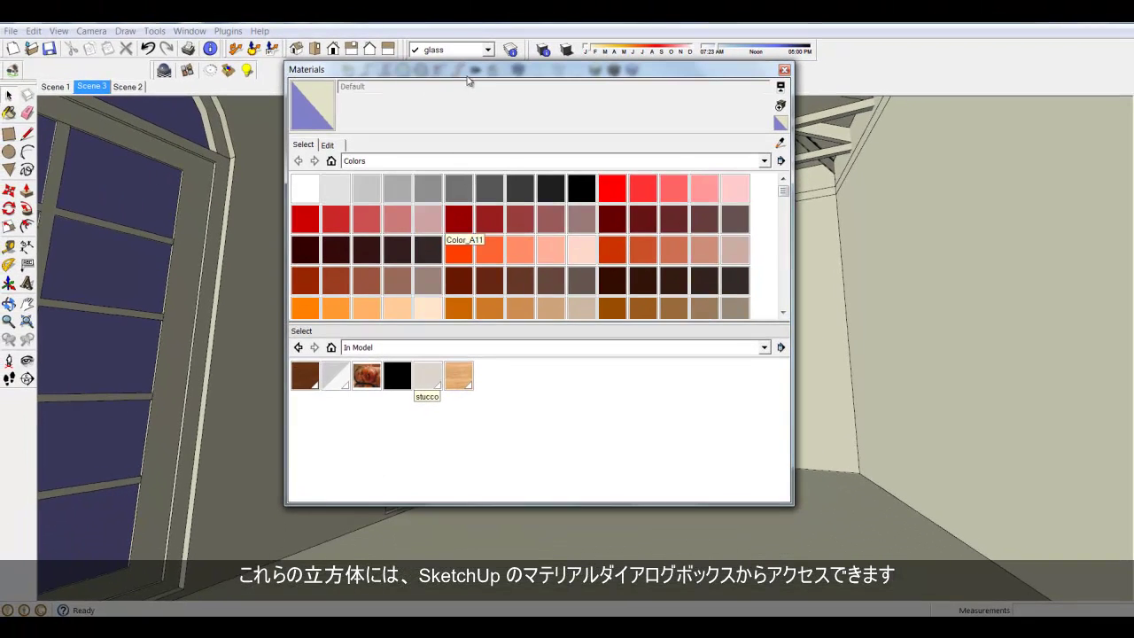
drag(467, 78, 369, 53)
click(207, 354)
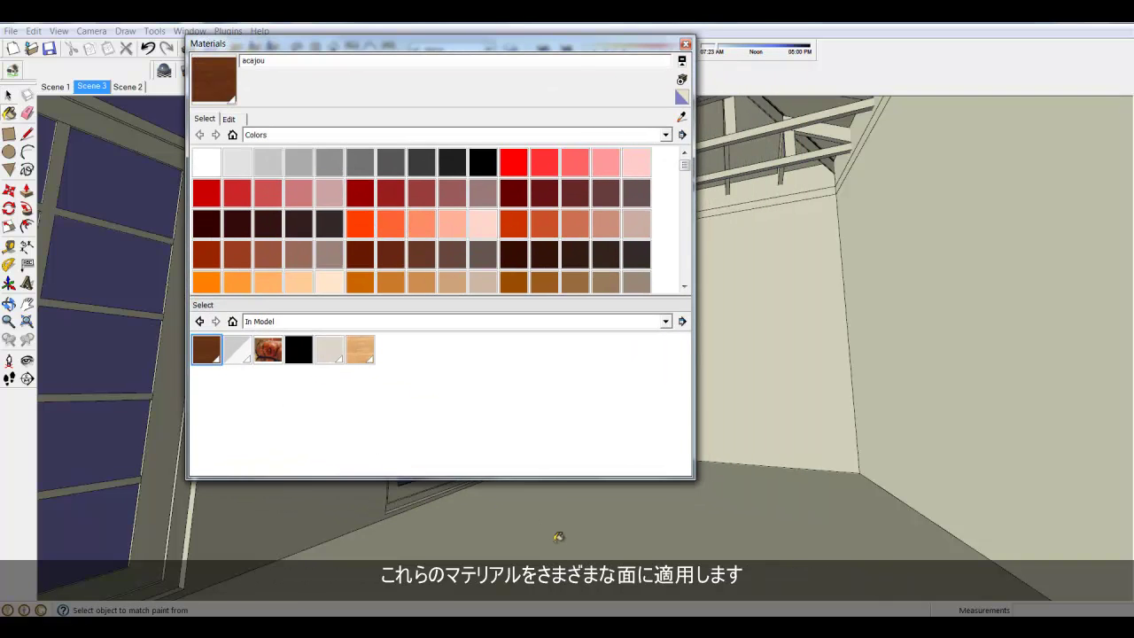
click(610, 543)
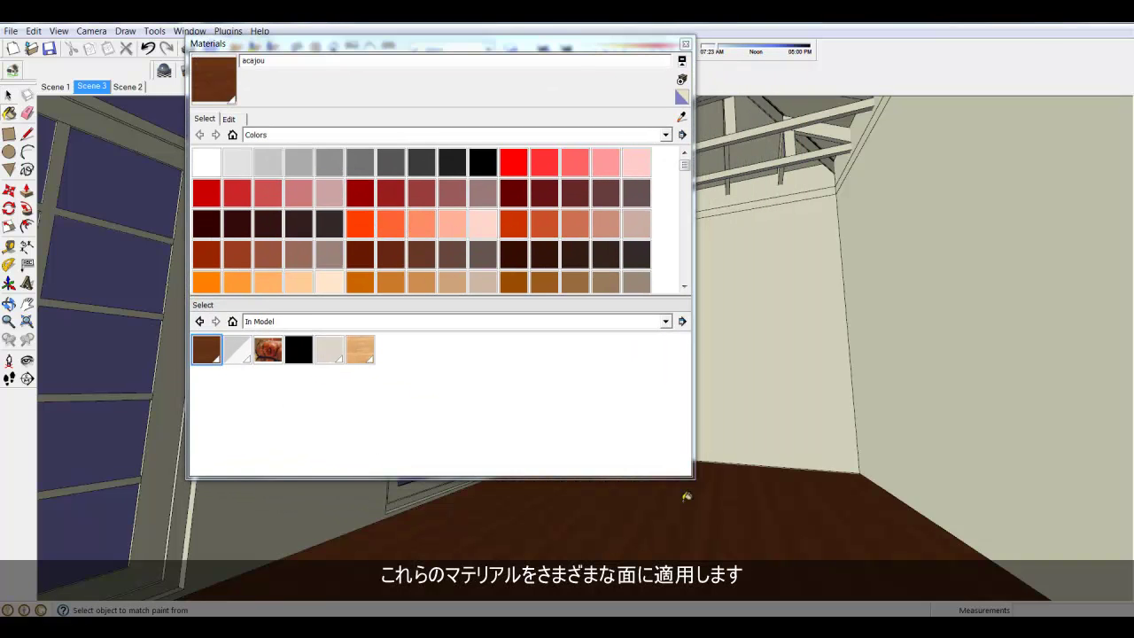
Close the Materials panel, select the floor and open the Podium Material settings for acajou.
click(685, 43)
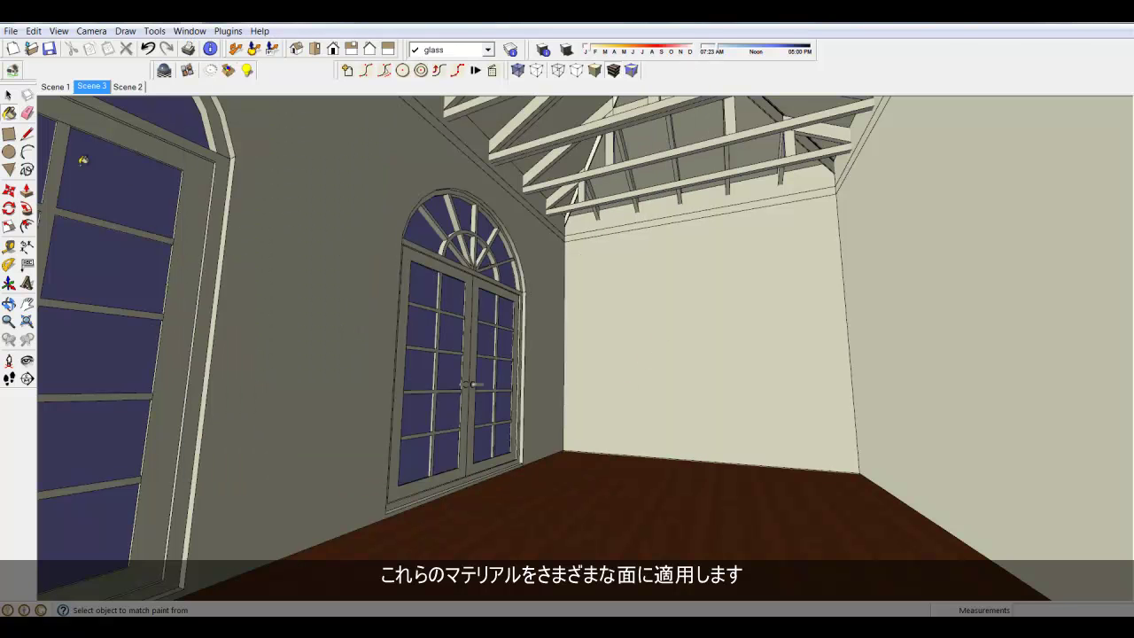
click(9, 96)
click(573, 527)
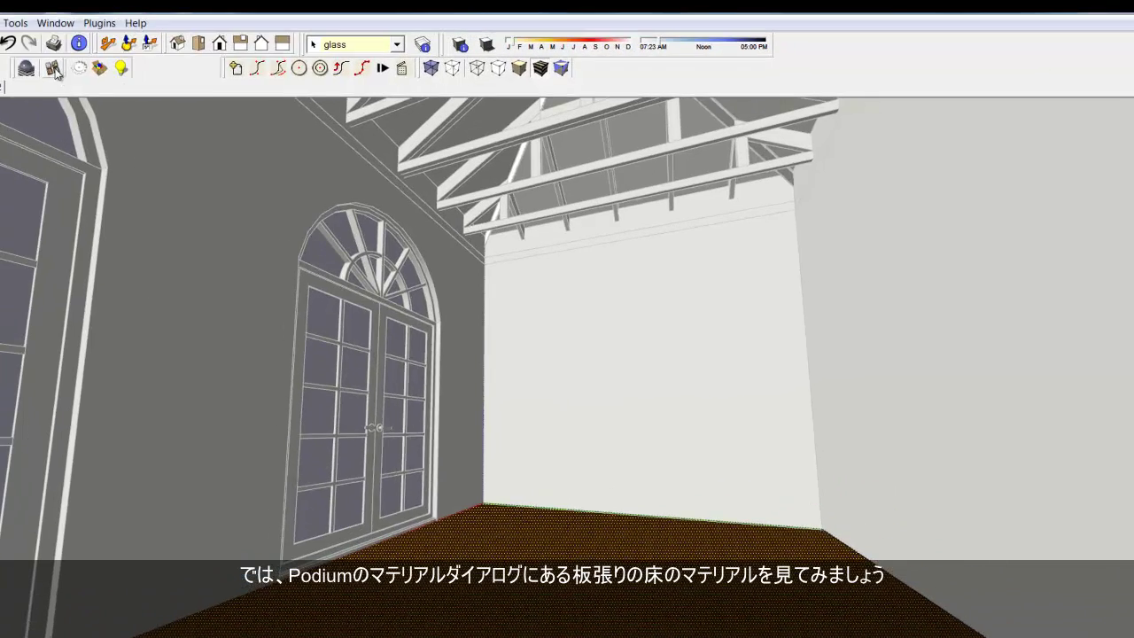
click(229, 70)
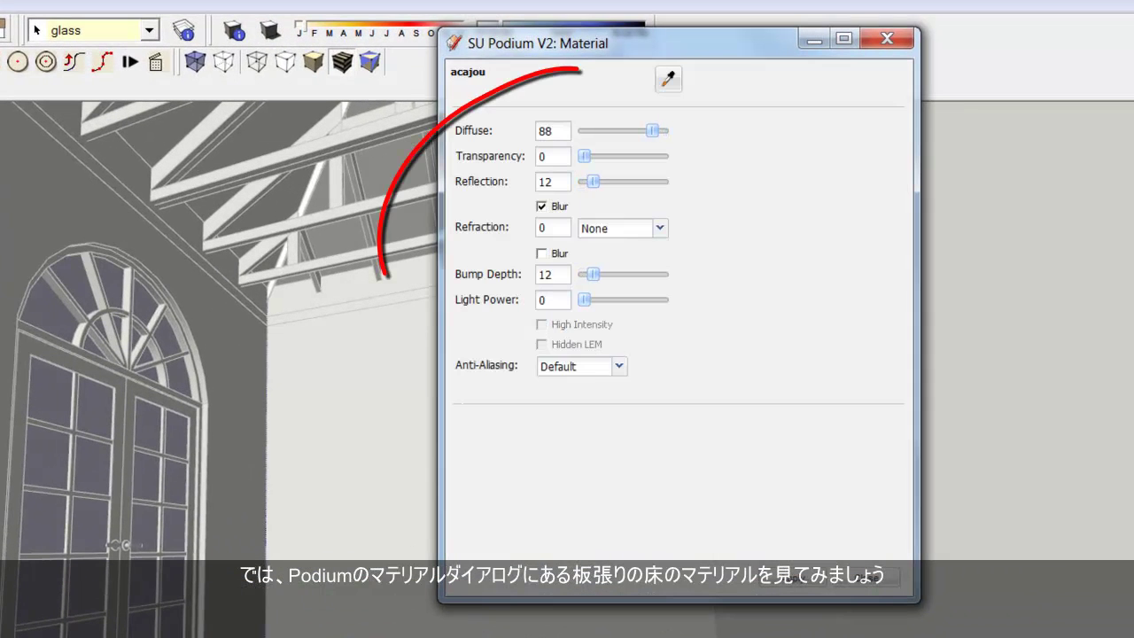